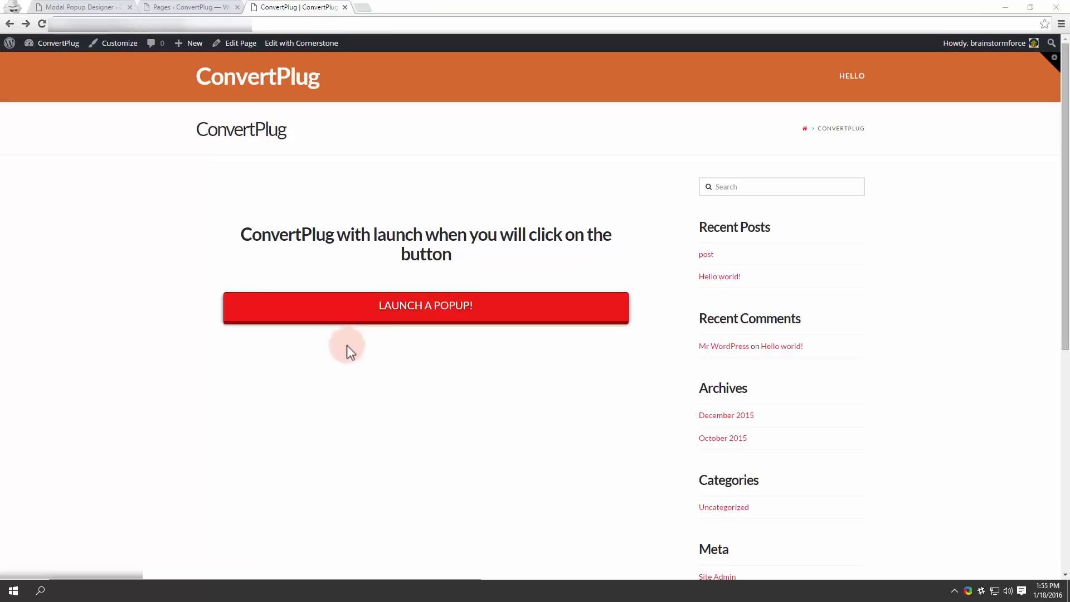
# Open the page in Cornerstone and bring up the LAUNCH A POPUP! button's settings.
pyautogui.click(288, 50)
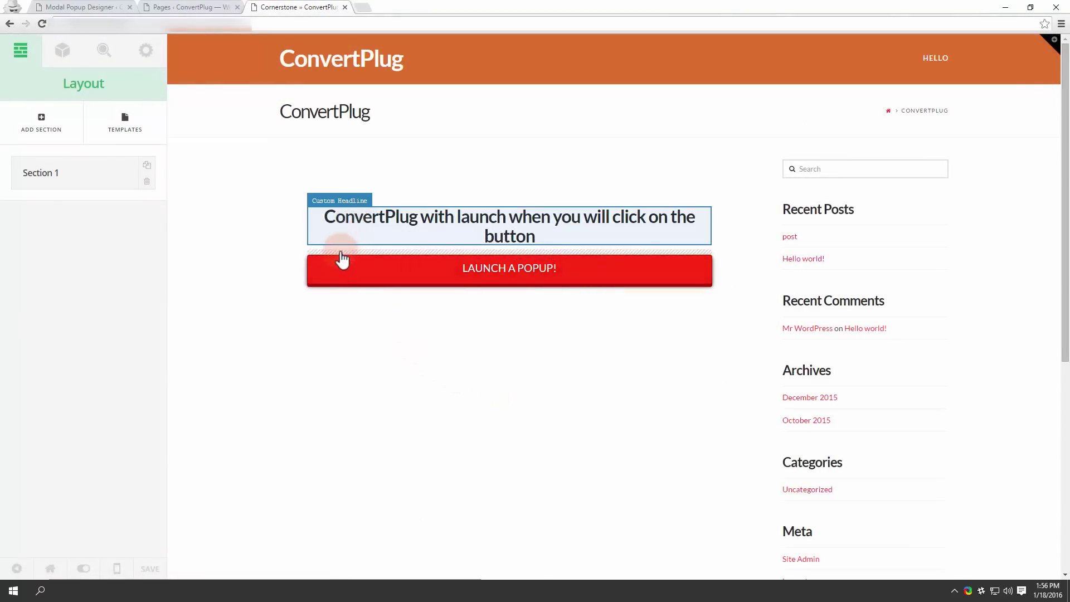
pyautogui.click(344, 270)
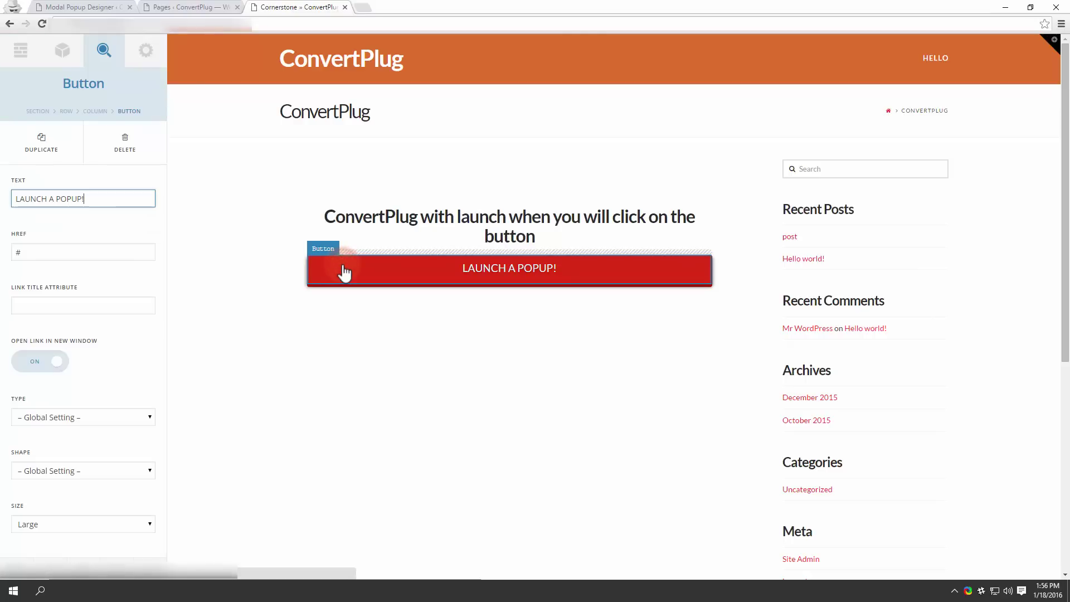
pyautogui.click(267, 281)
# Review the button's fields: text LAUNCH A POPUP!, link #, class launch-modalpopup.
pyautogui.click(105, 201)
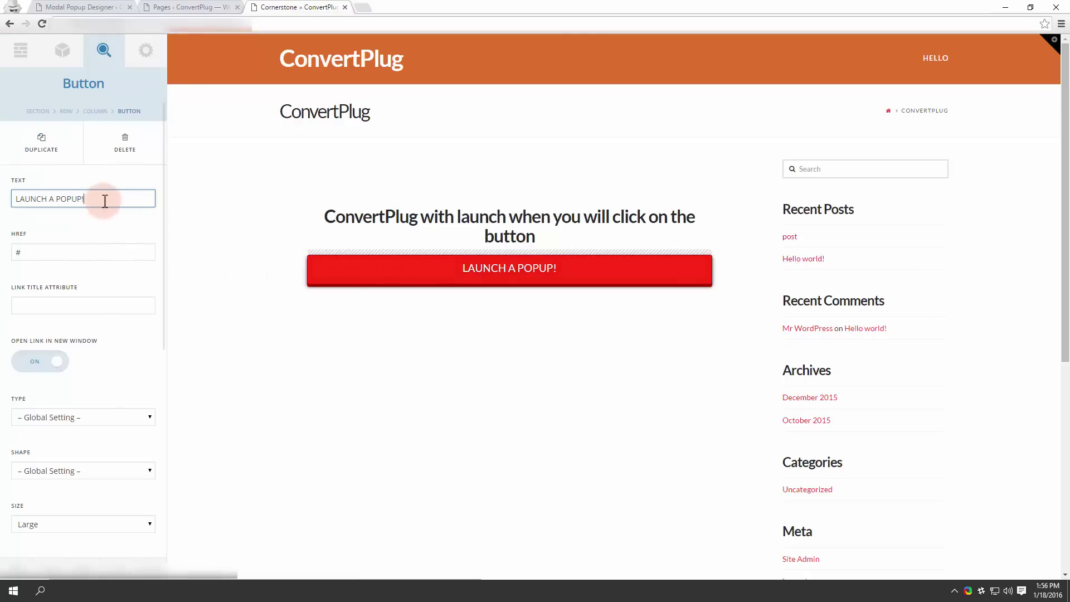
pyautogui.scroll(-4, 105, 210)
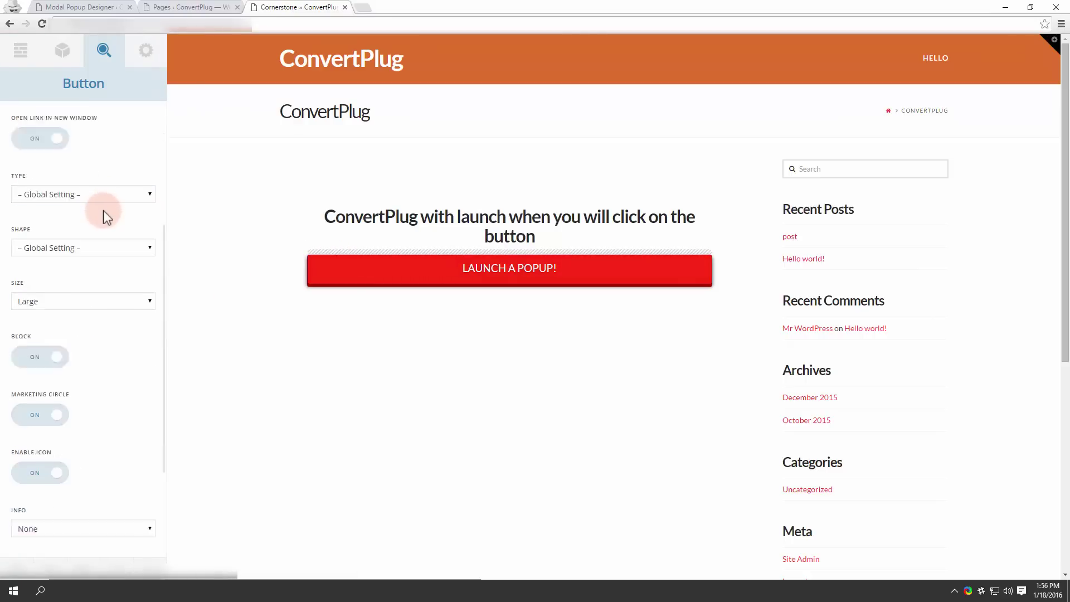
pyautogui.scroll(4, 105, 219)
pyautogui.click(98, 202)
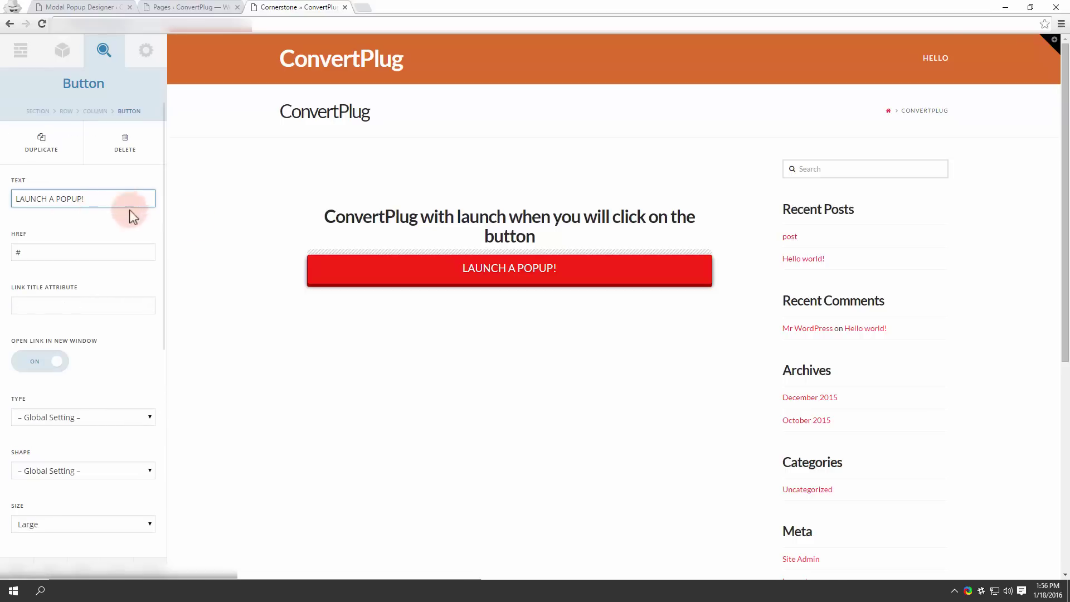
pyautogui.click(182, 223)
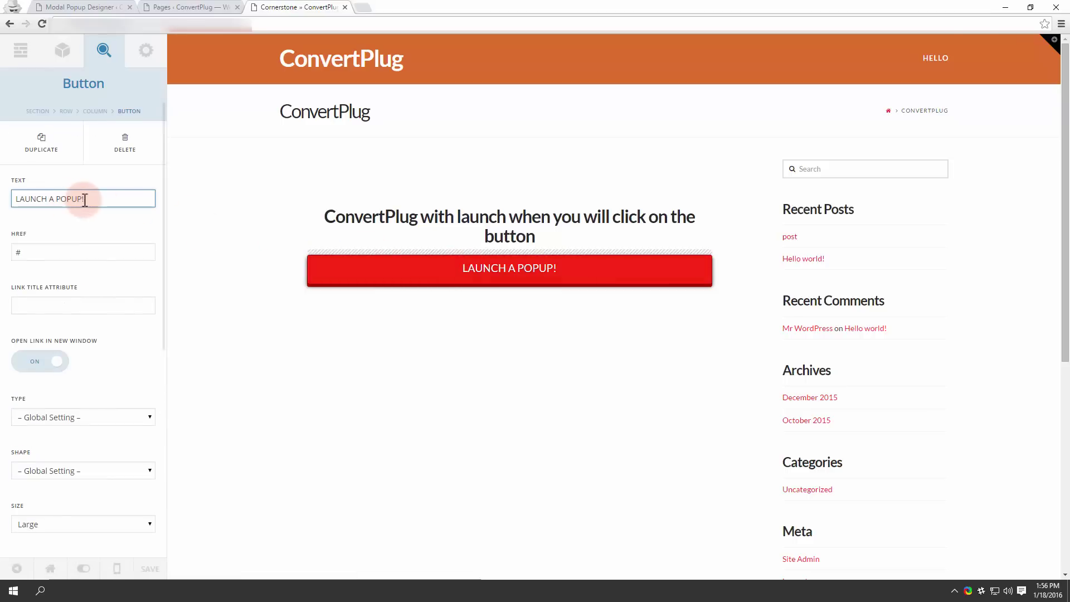
pyautogui.scroll(-3, 109, 343)
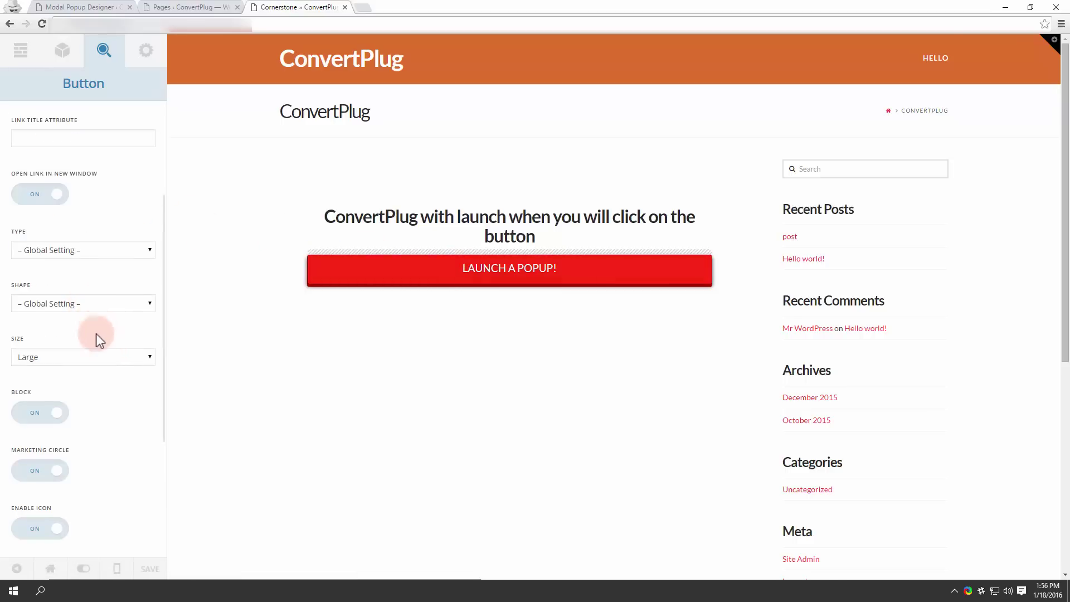
pyautogui.scroll(-4, 98, 369)
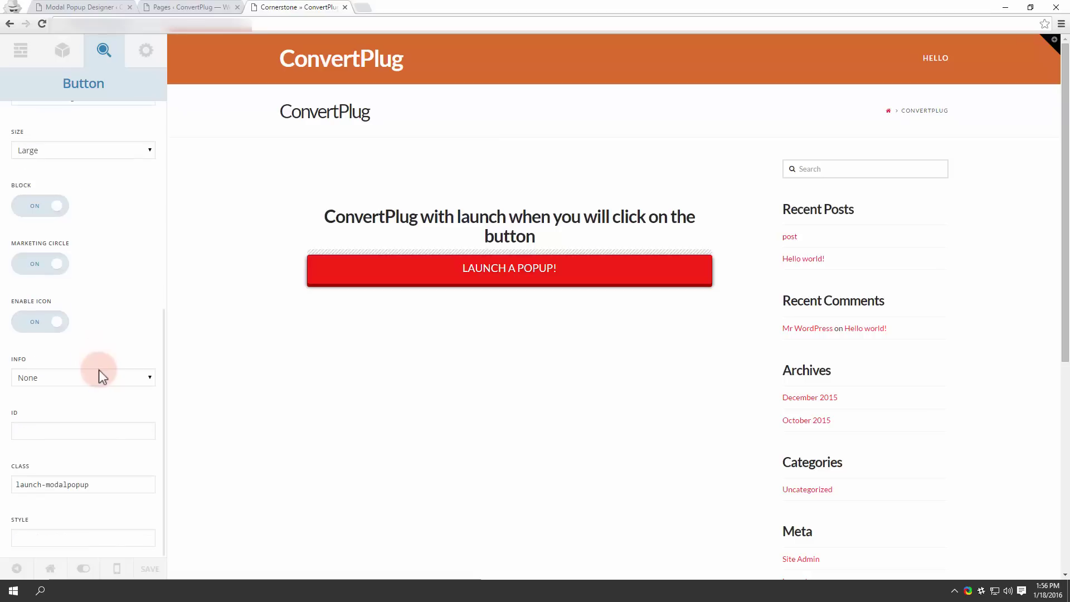
pyautogui.scroll(6, 99, 369)
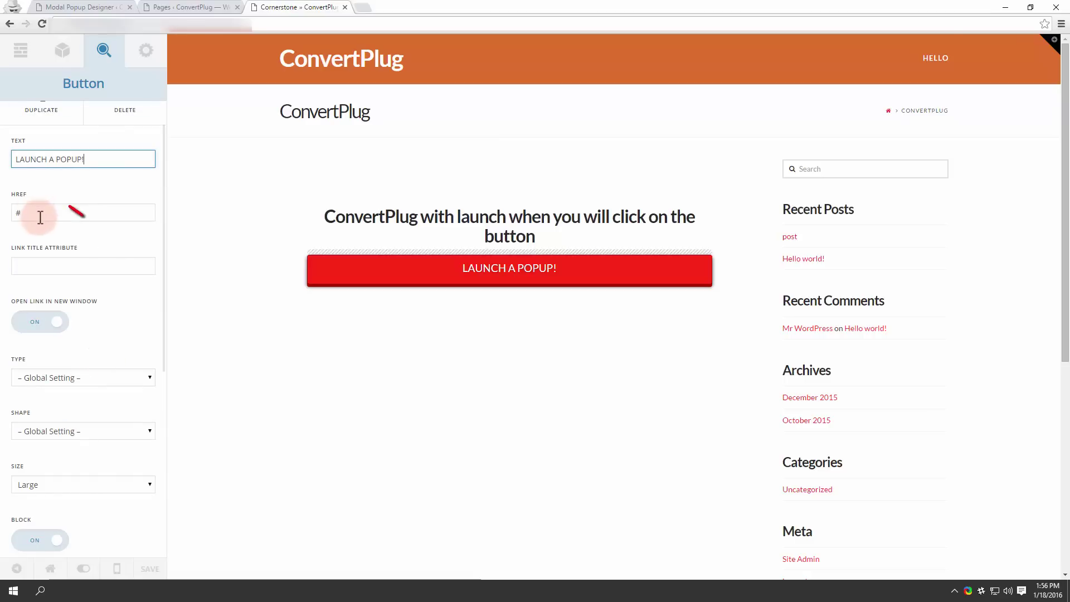
# Scroll the Button inspector down to CLASS and select the text launch-modalpopup.
pyautogui.click(29, 213)
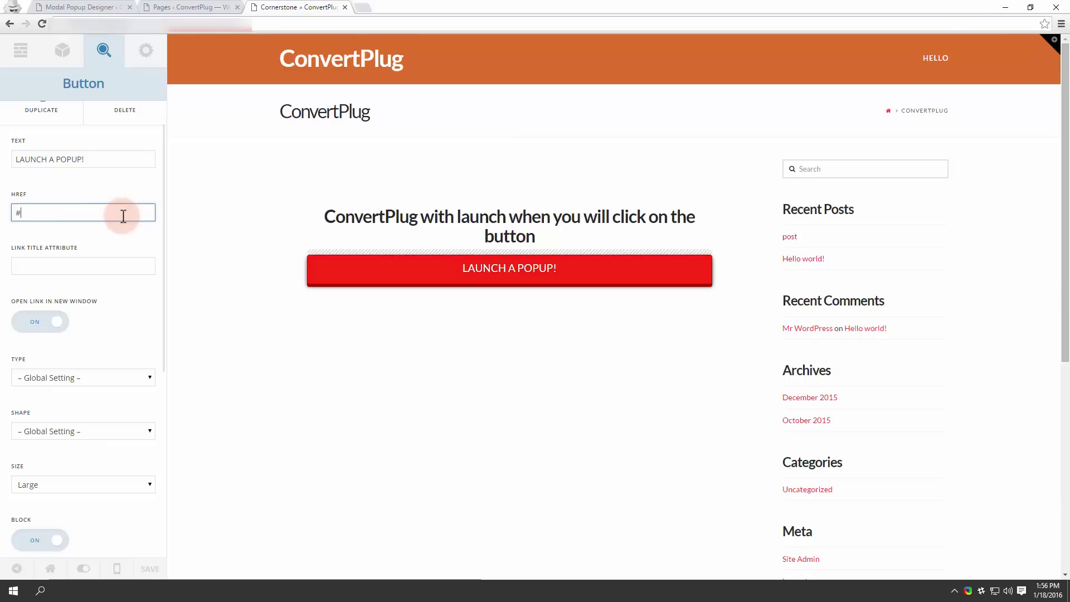
pyautogui.scroll(-4, 127, 226)
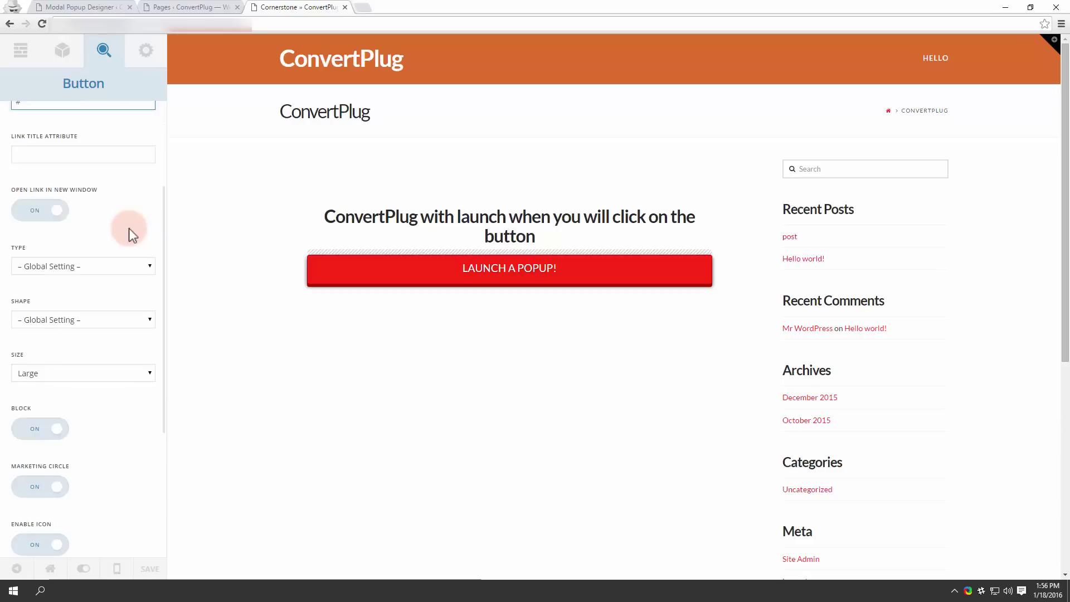
pyautogui.scroll(-2, 127, 240)
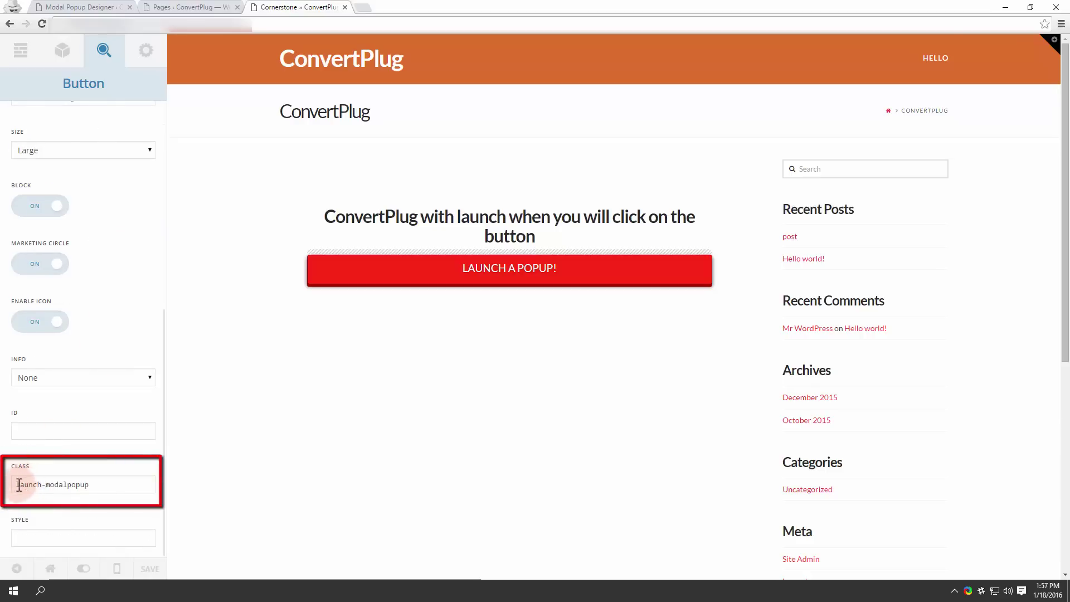
pyautogui.moveTo(16, 486); pyautogui.dragTo(110, 487)
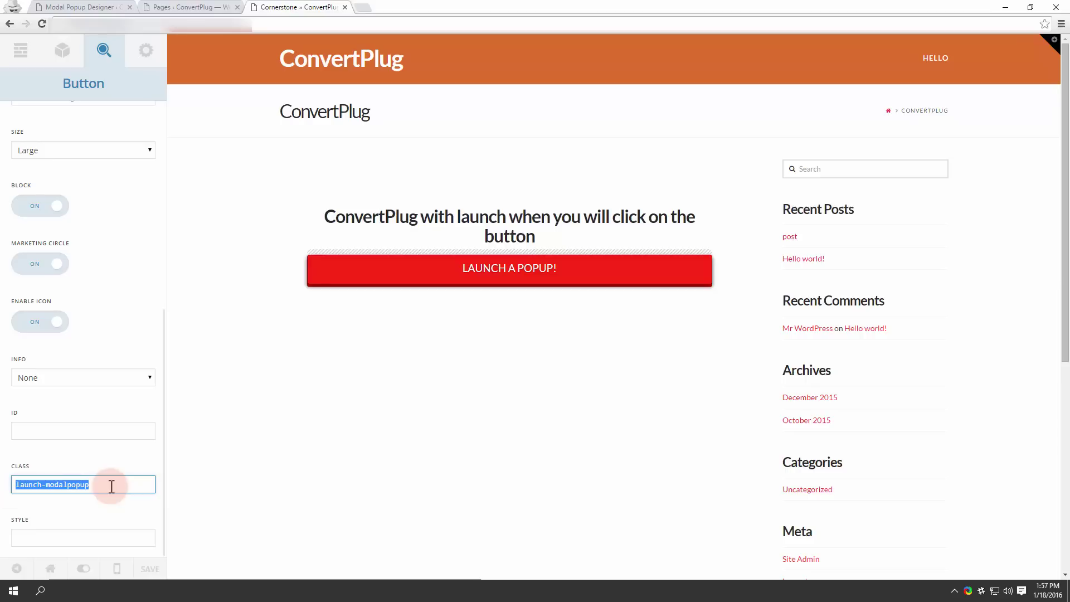
# Leave the class field and look over use cases like Build Email List, Drive Traffic and Analytics.
pyautogui.click(227, 483)
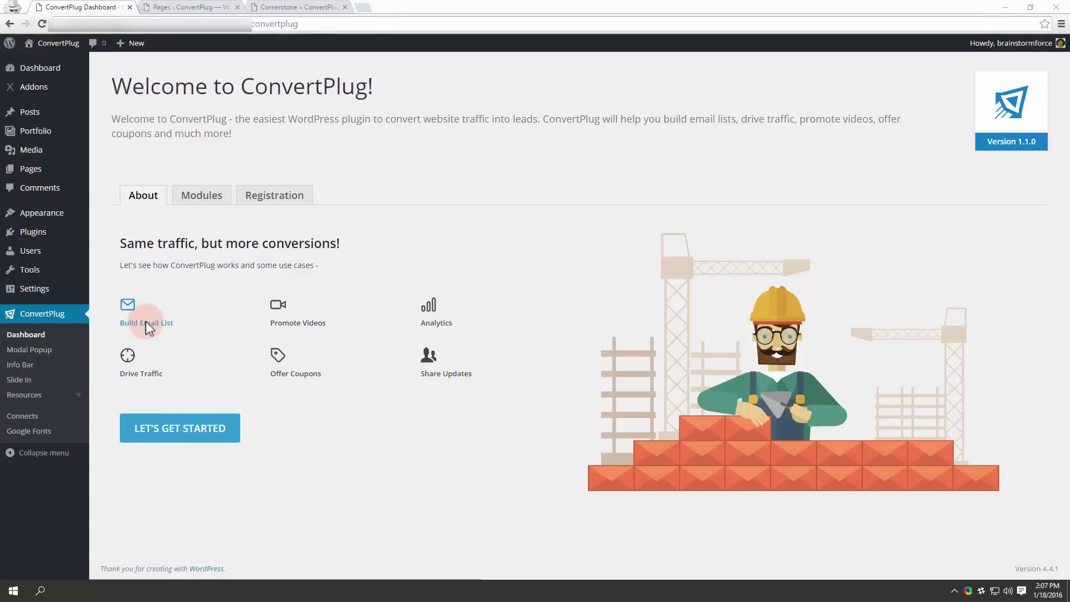
pyautogui.moveTo(146, 379)
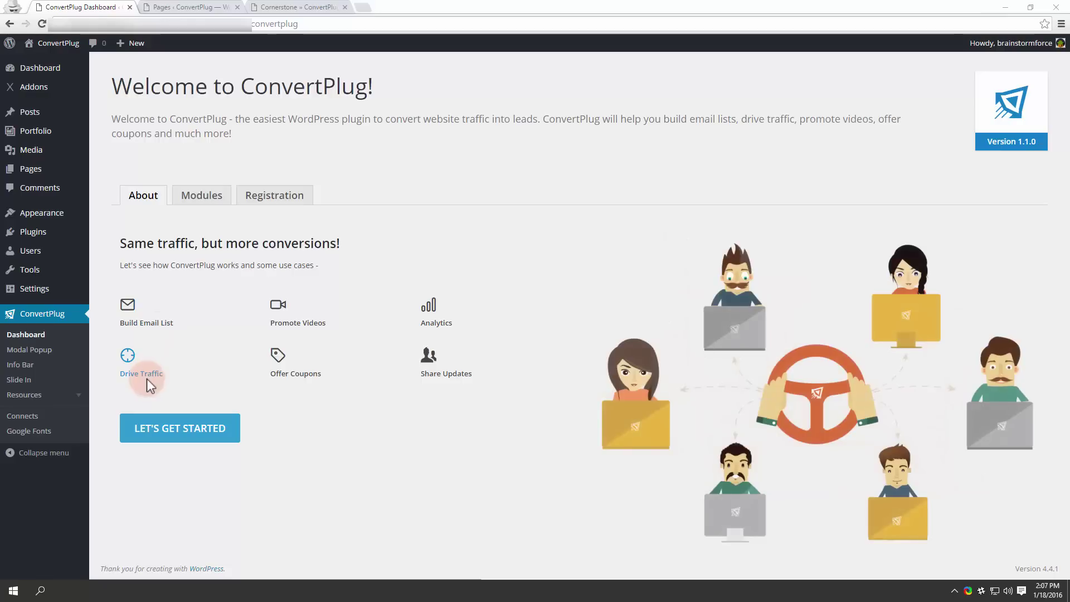
pyautogui.moveTo(286, 322)
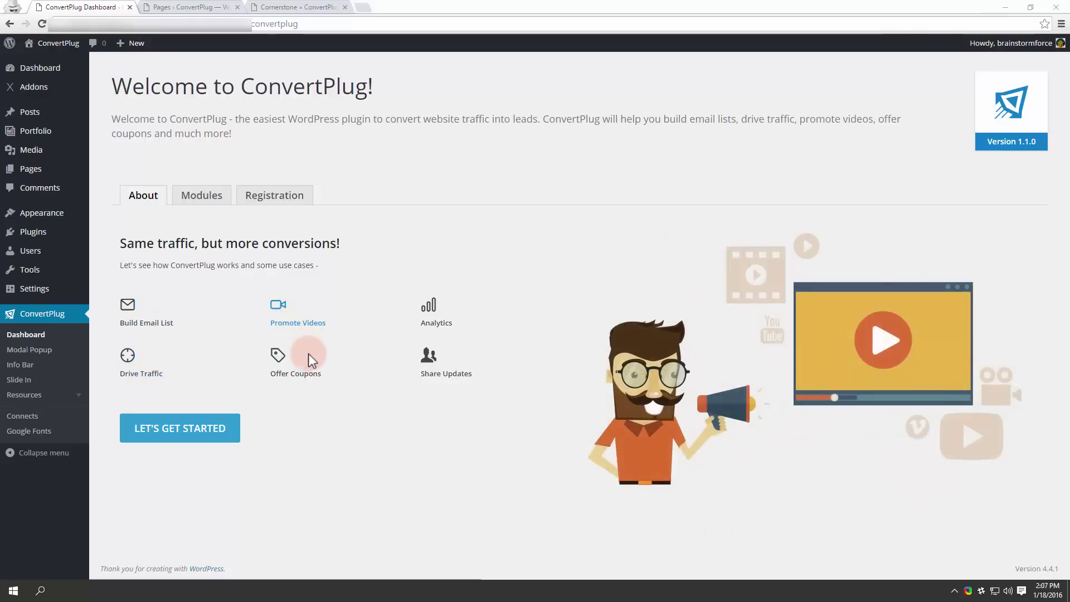
pyautogui.moveTo(301, 374)
pyautogui.moveTo(424, 373)
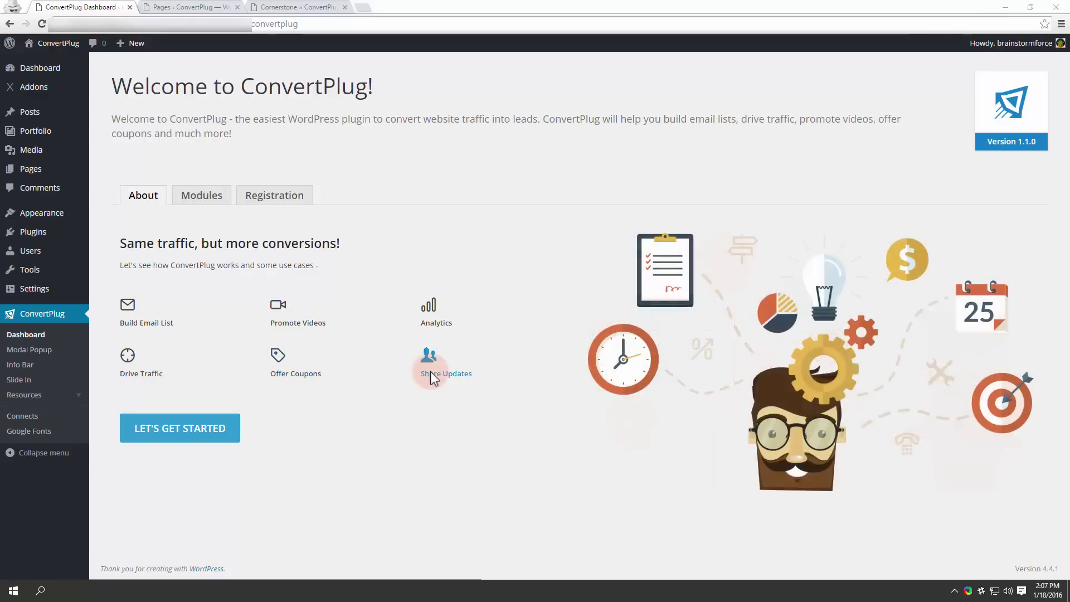
pyautogui.moveTo(500, 295)
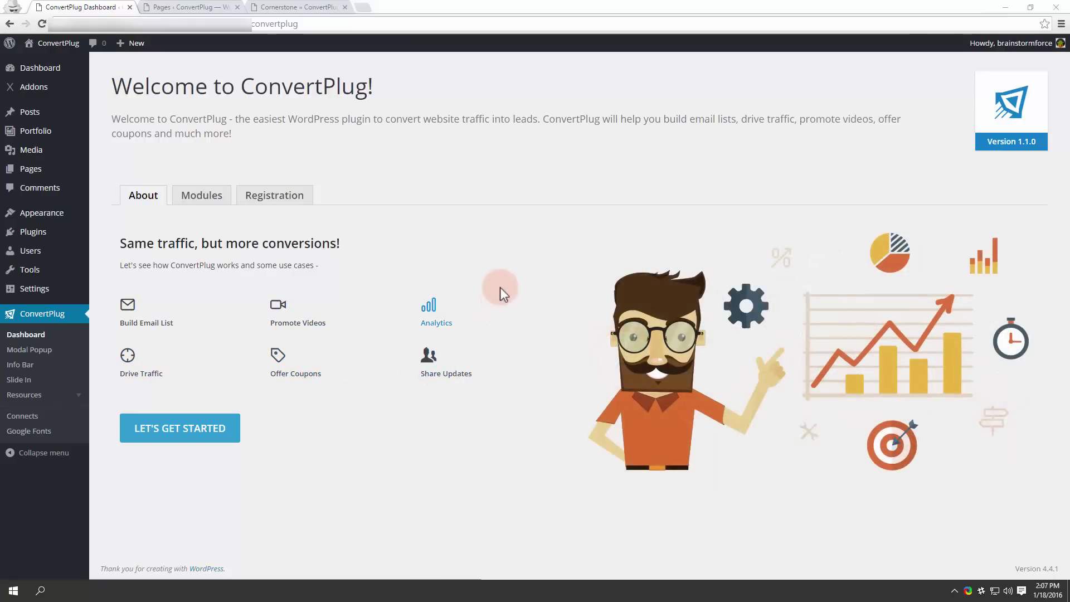
# Show the ConvertPlug Modules page with Modal Popup, Info Bar and Slide In Popup enabled.
pyautogui.click(204, 201)
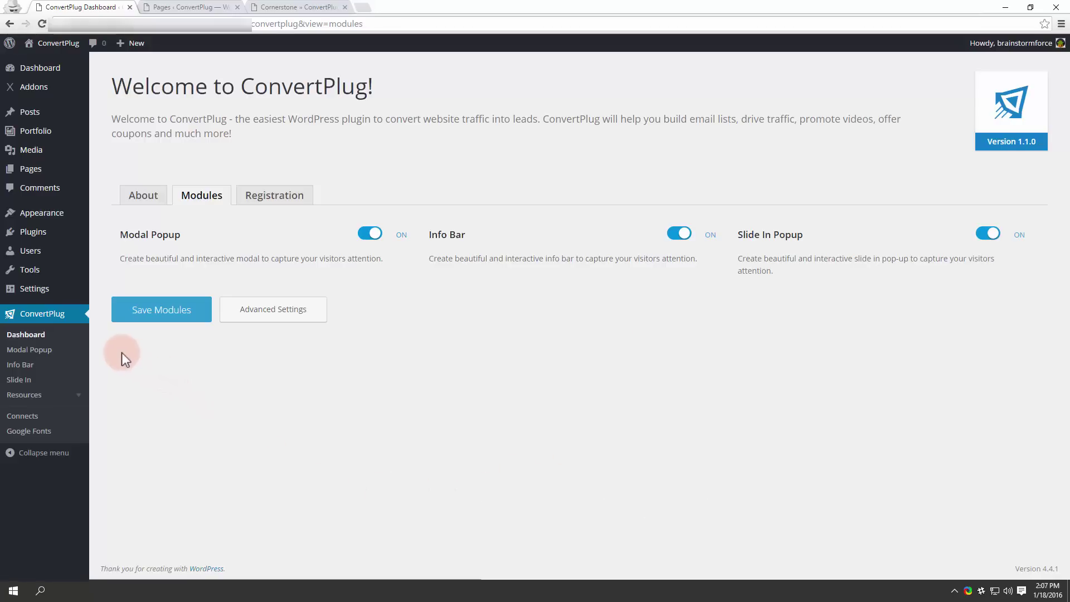
# Open the Modal Popup designer and browse the template gallery for a new modal.
pyautogui.click(53, 352)
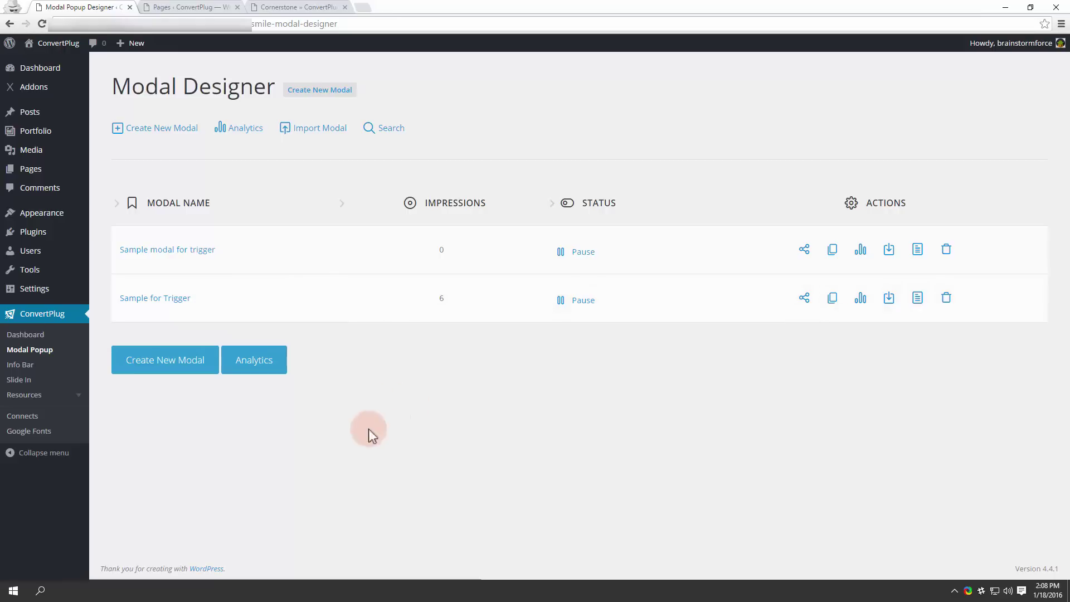
pyautogui.click(166, 368)
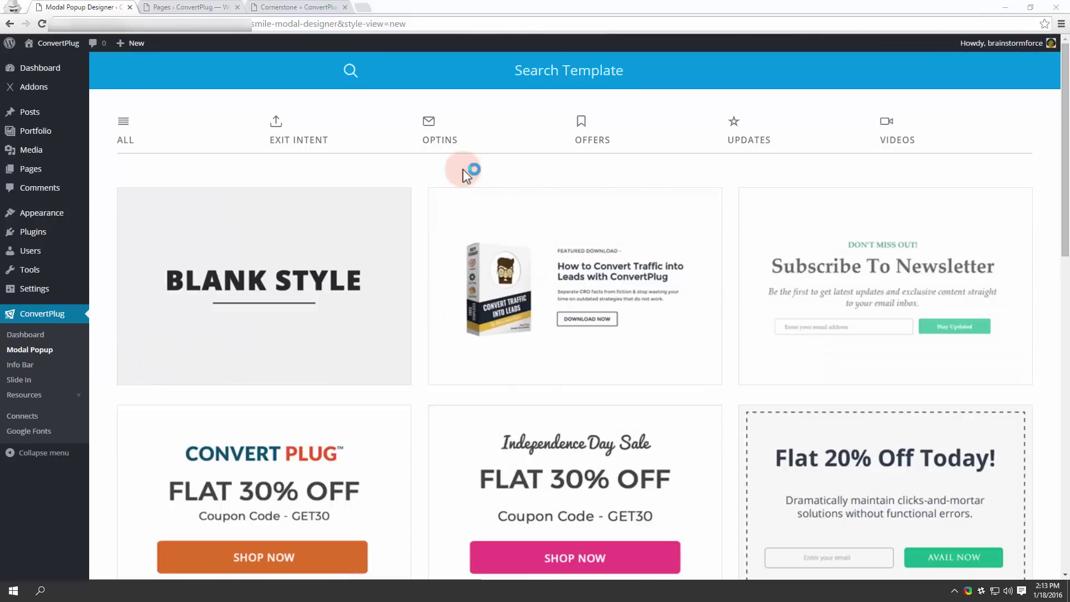
pyautogui.scroll(-4, 547, 210)
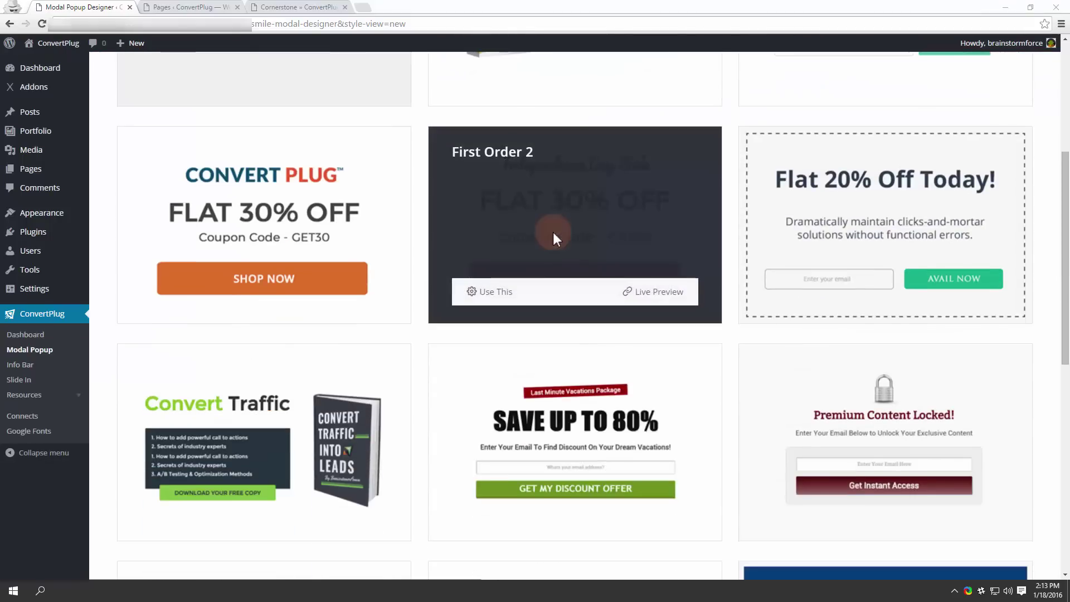
pyautogui.scroll(-3, 554, 236)
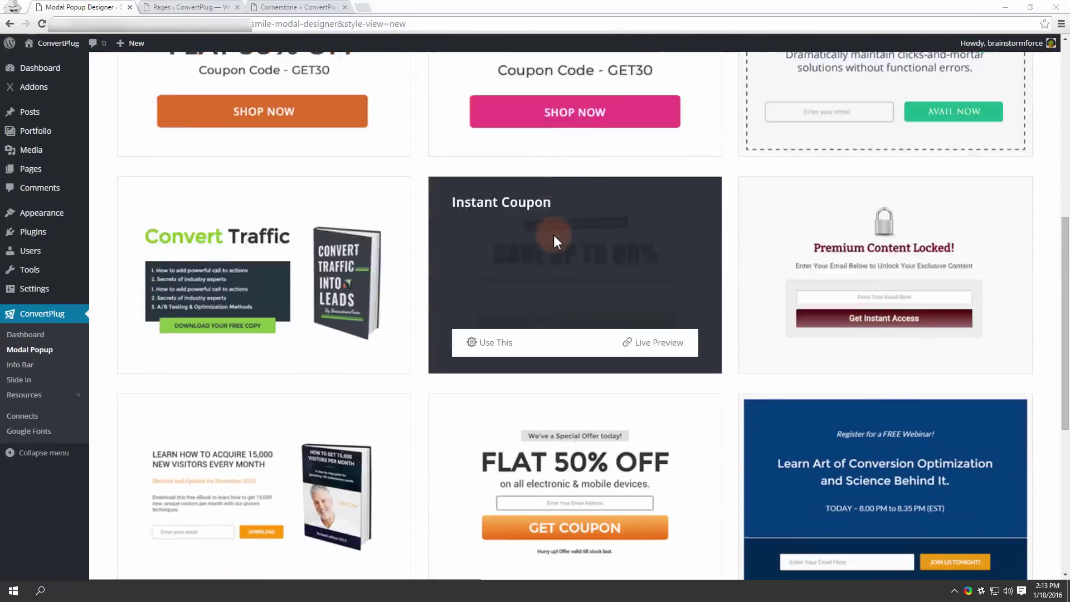
pyautogui.scroll(6, 554, 235)
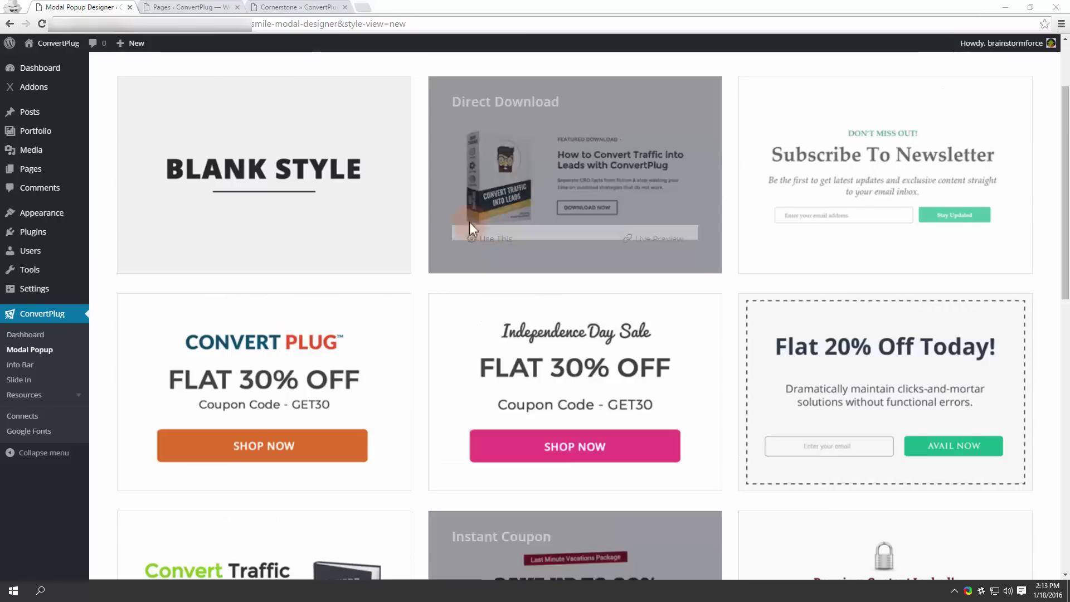
pyautogui.moveTo(293, 163)
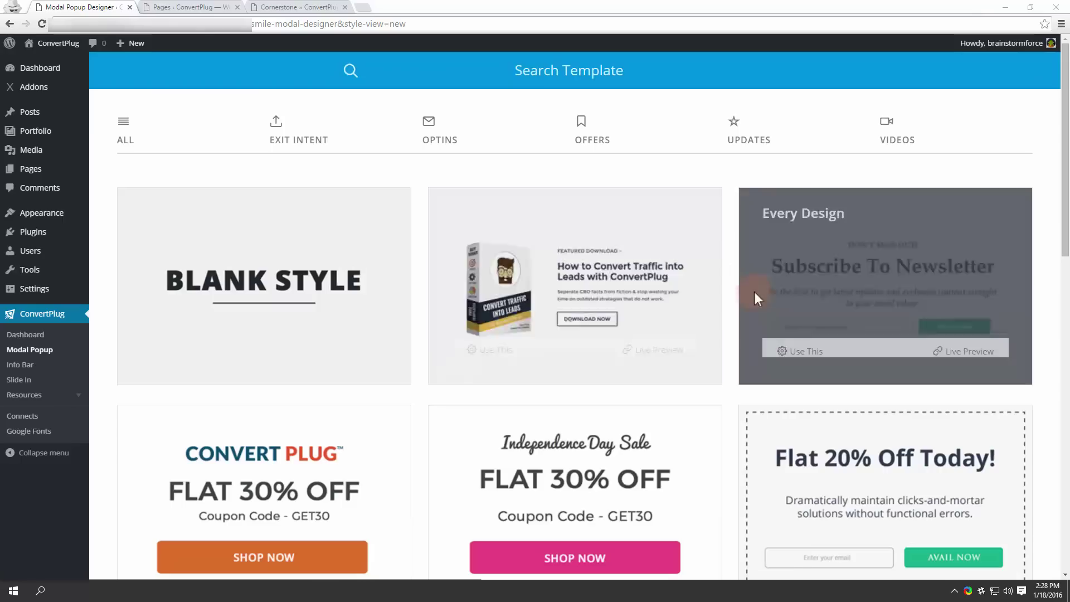
# Scroll further through the templates, then return to the existing modals list.
pyautogui.scroll(-2, 754, 295)
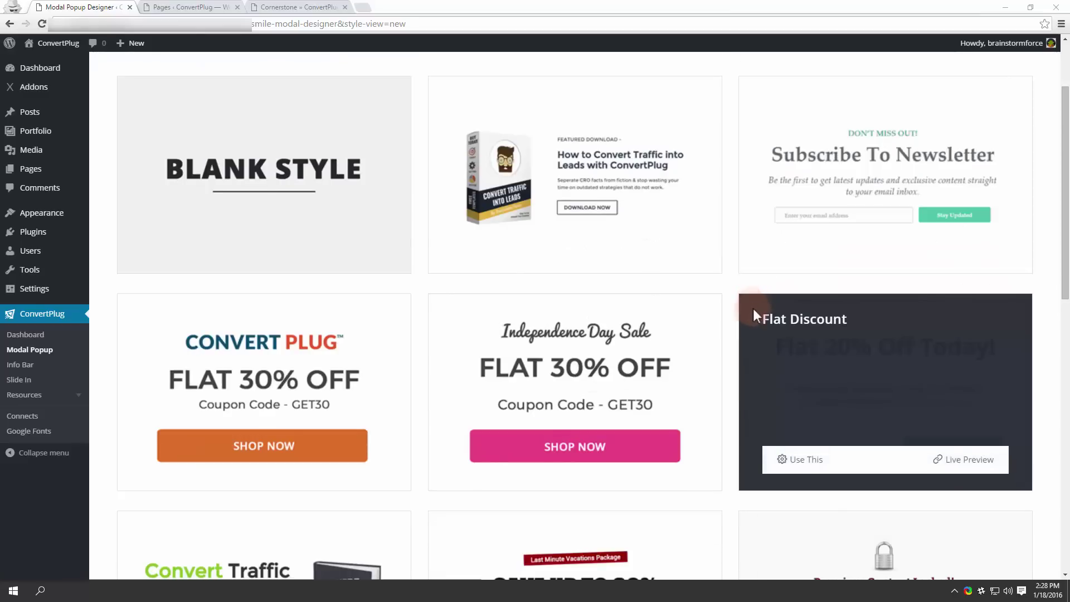
pyautogui.scroll(-1, 746, 316)
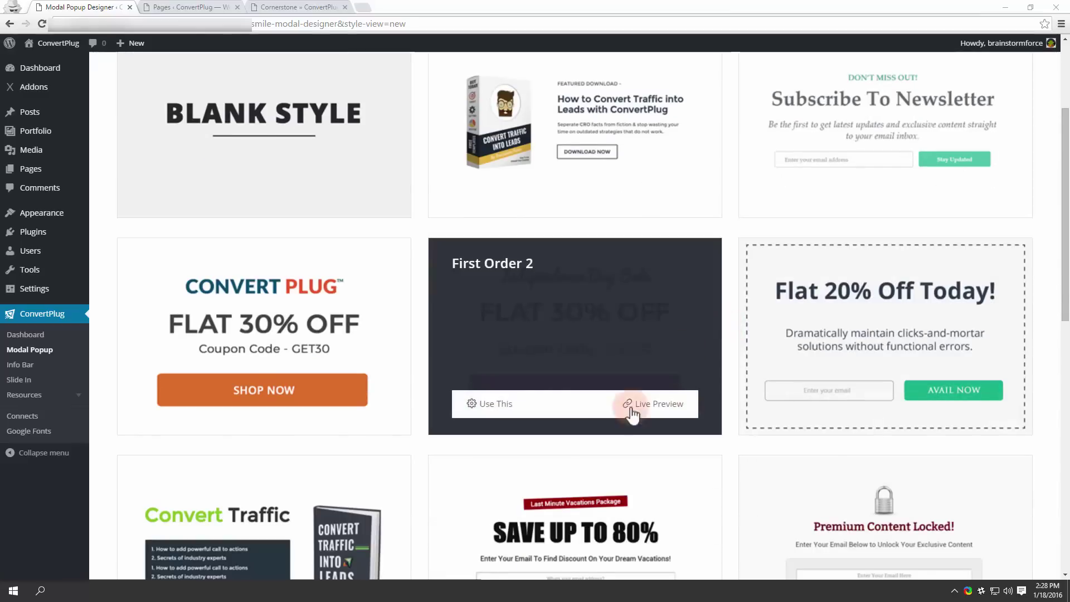
pyautogui.click(34, 353)
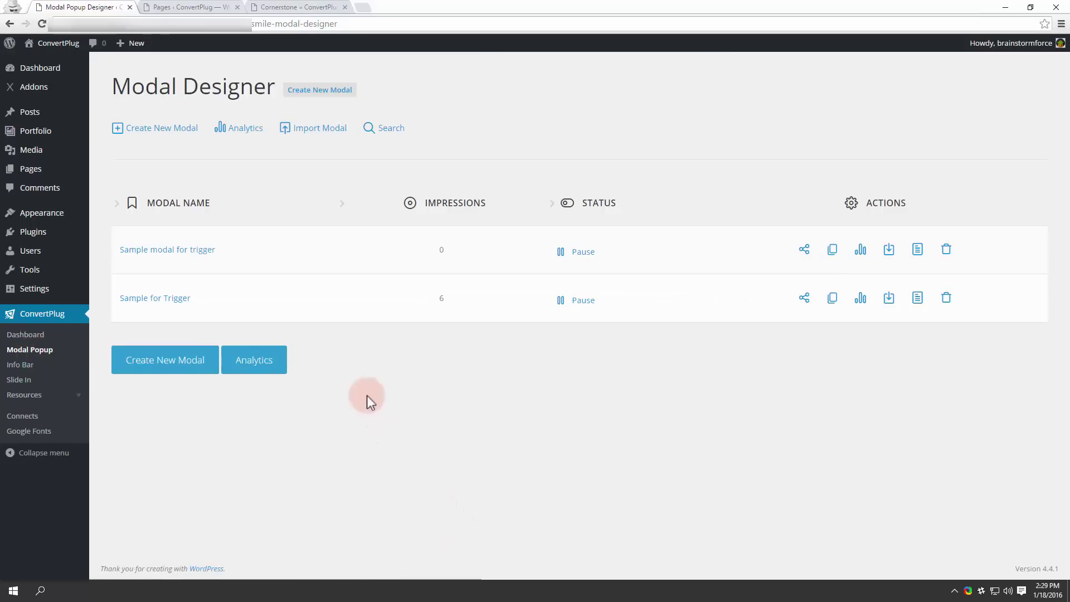
# Open 'Sample modal for trigger' and set the DON'T MISS OUT! text colour to Automatic green.
pyautogui.click(207, 253)
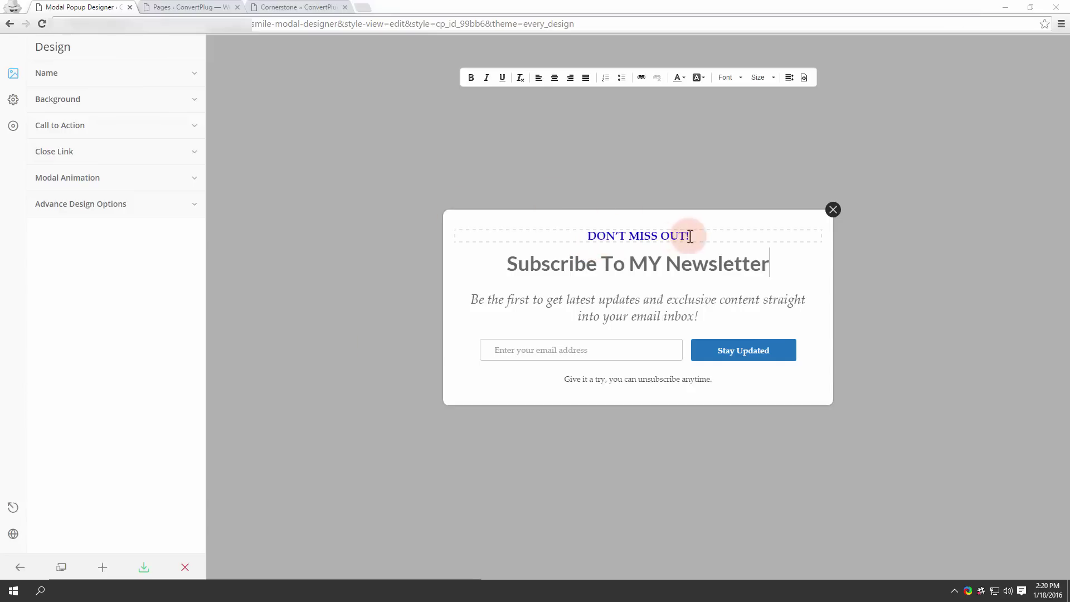
pyautogui.moveTo(694, 235); pyautogui.dragTo(594, 244)
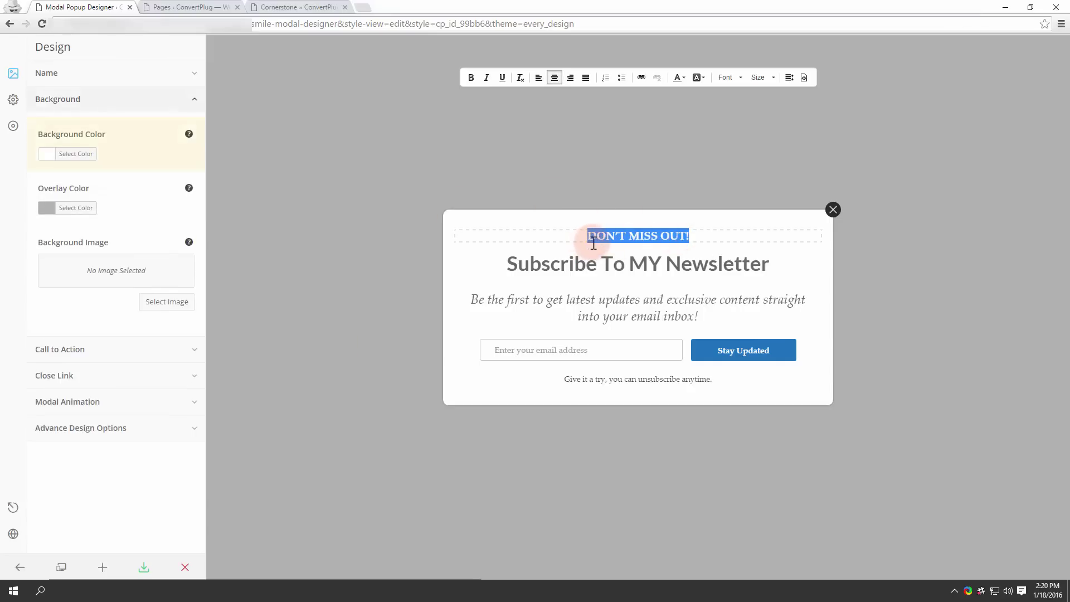
pyautogui.click(679, 77)
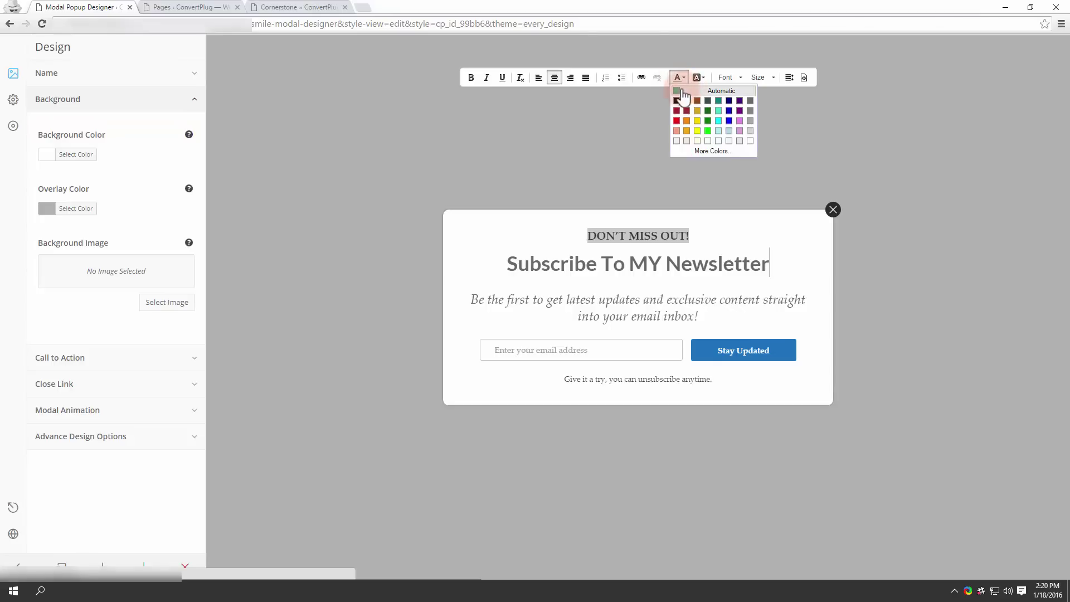
pyautogui.click(681, 91)
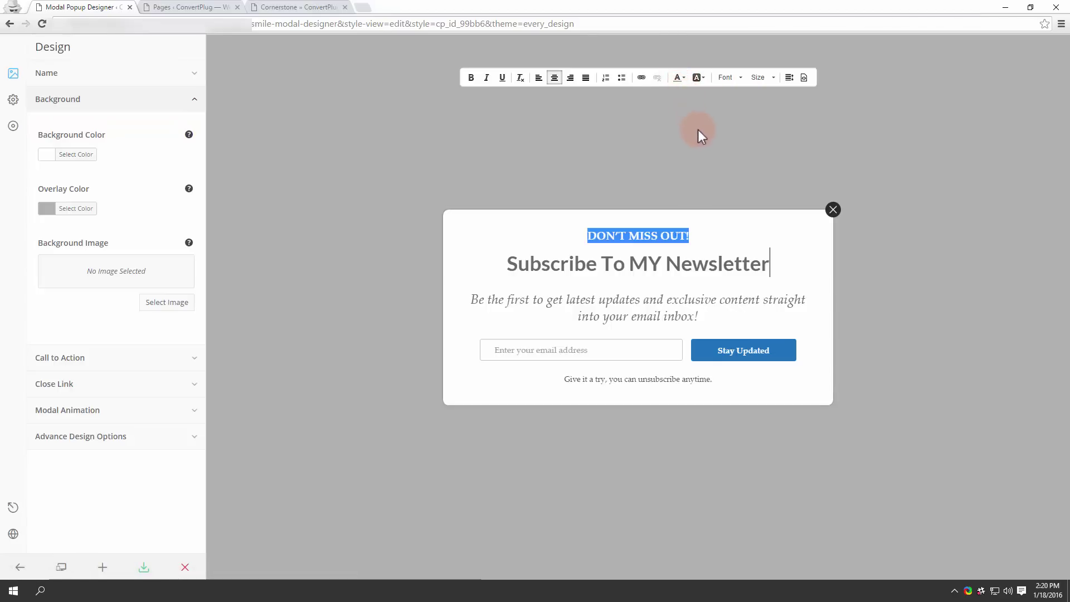
pyautogui.click(722, 234)
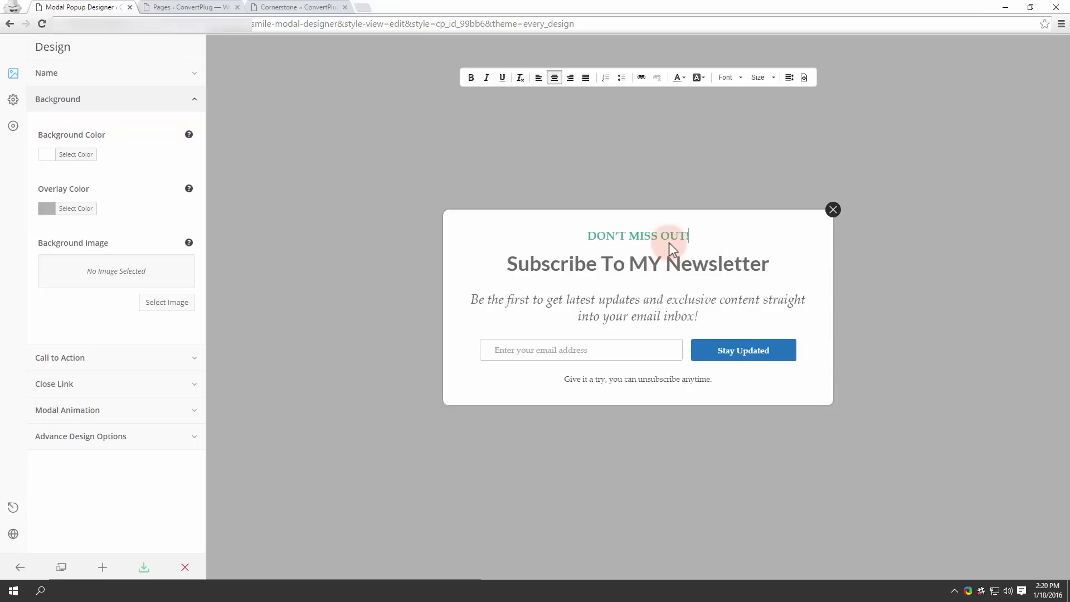
# Set the Stay Updated button's background colour to light green #6fc482.
pyautogui.click(790, 357)
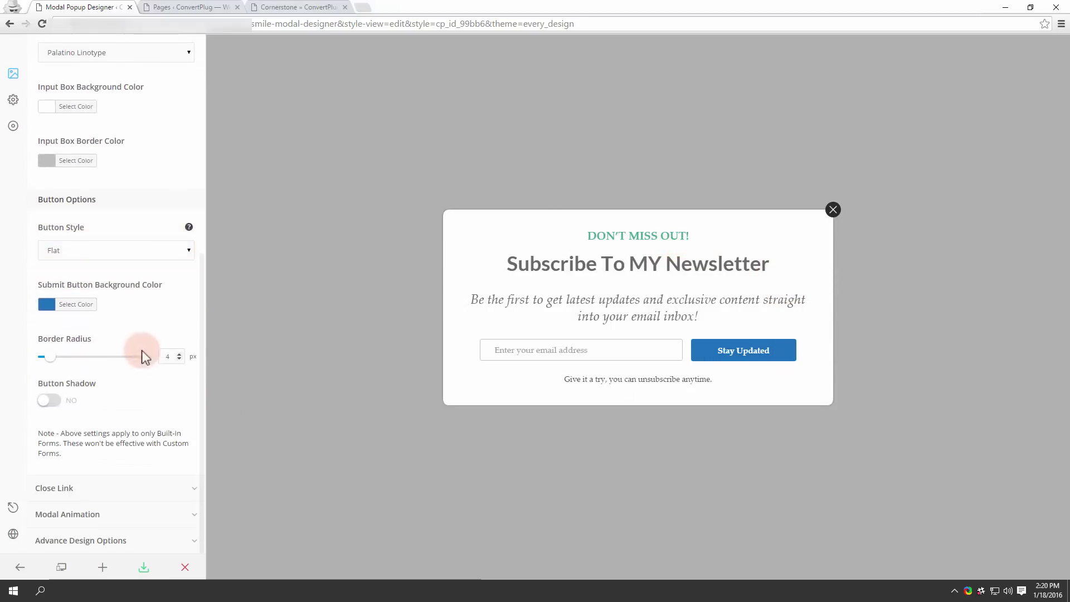
pyautogui.click(49, 310)
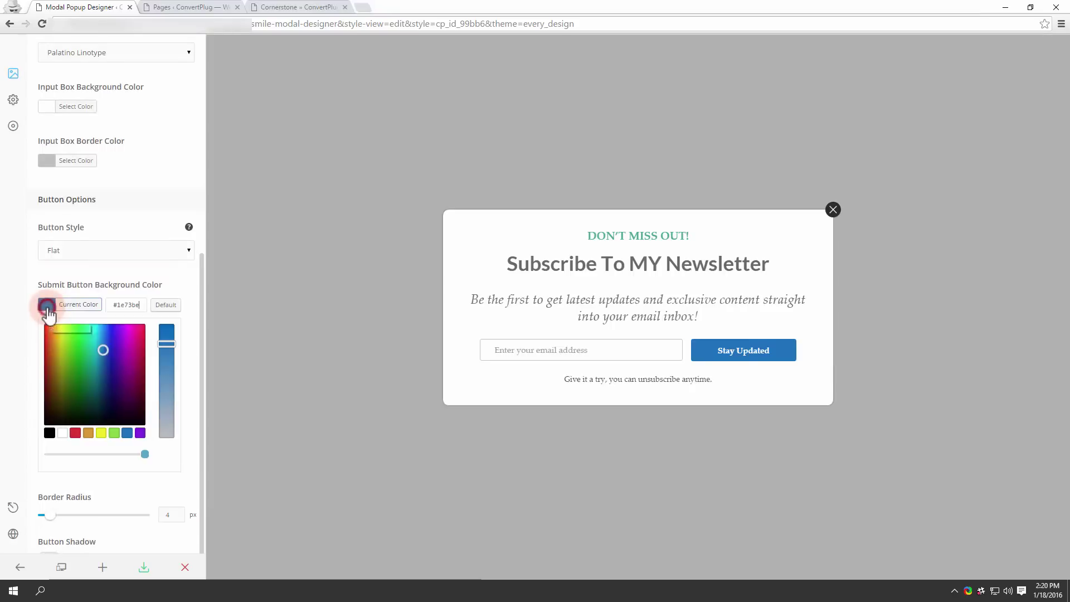
pyautogui.click(82, 348)
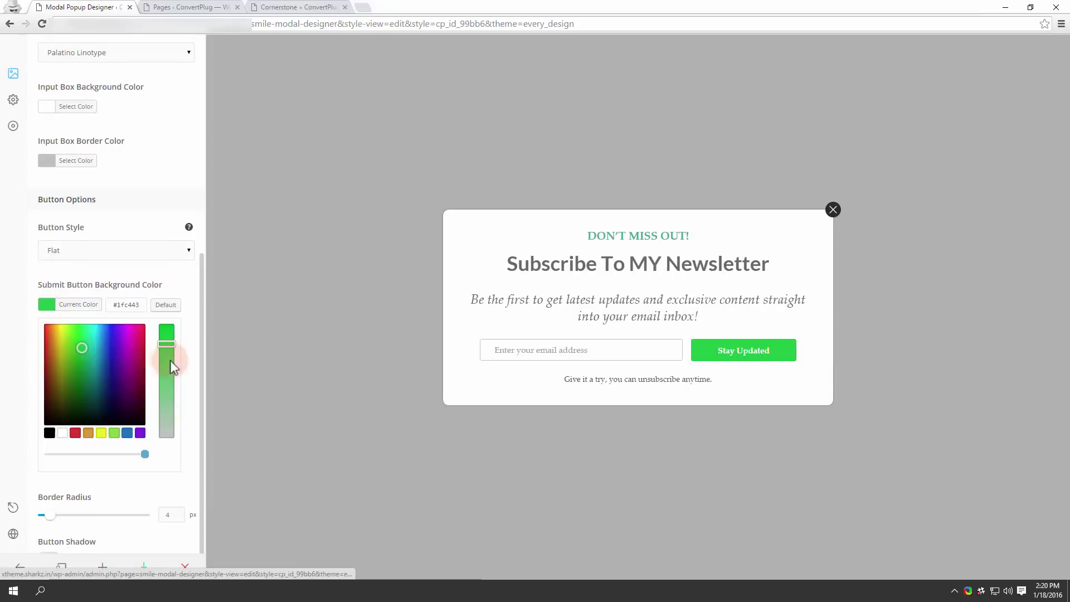
pyautogui.moveTo(169, 372); pyautogui.dragTo(168, 392)
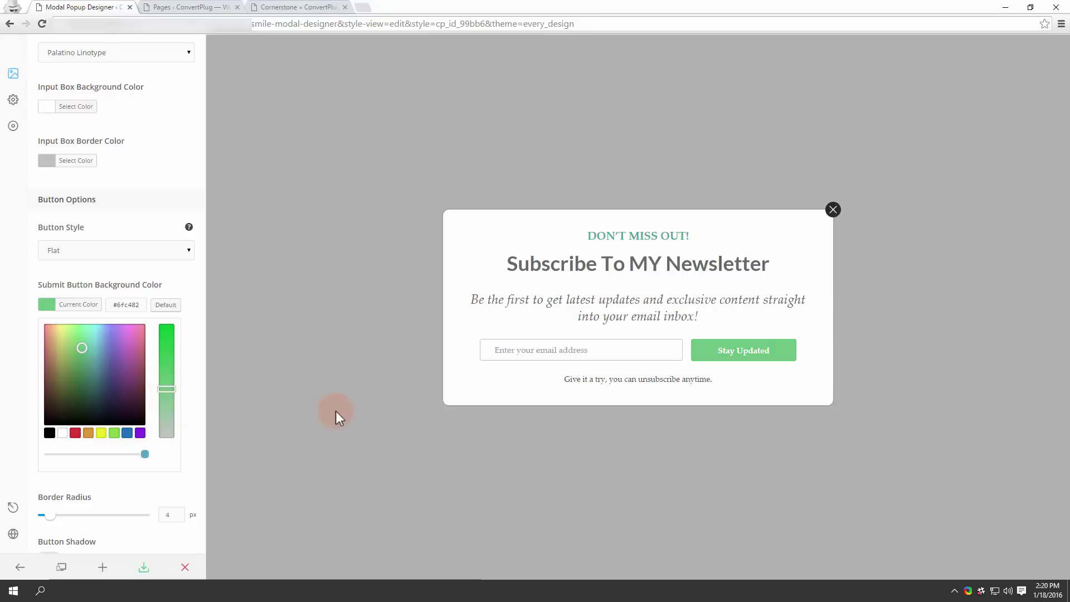
pyautogui.click(321, 397)
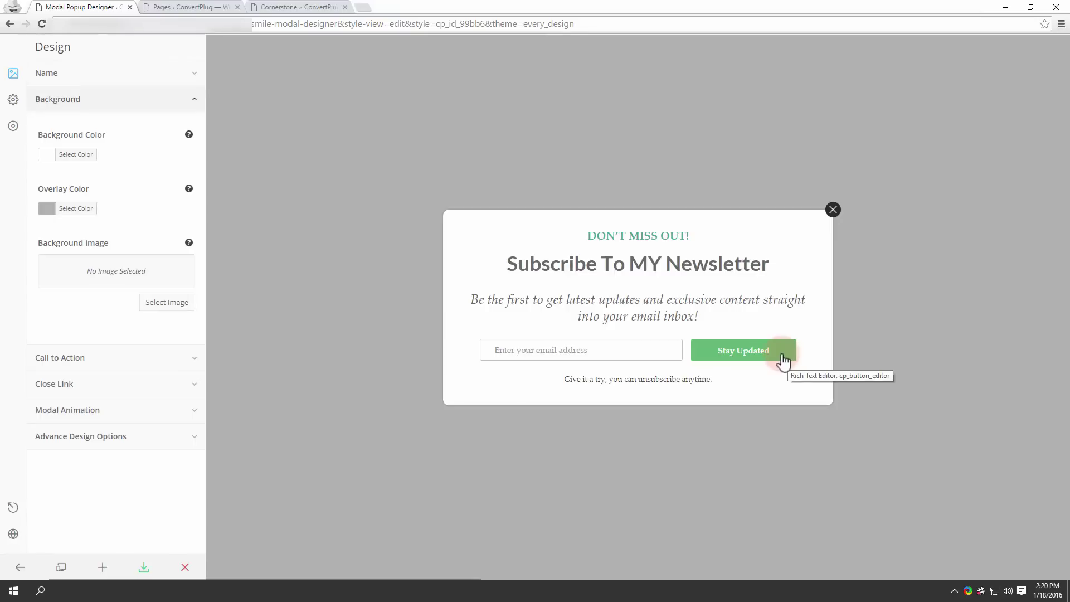
pyautogui.click(541, 268)
pyautogui.click(534, 301)
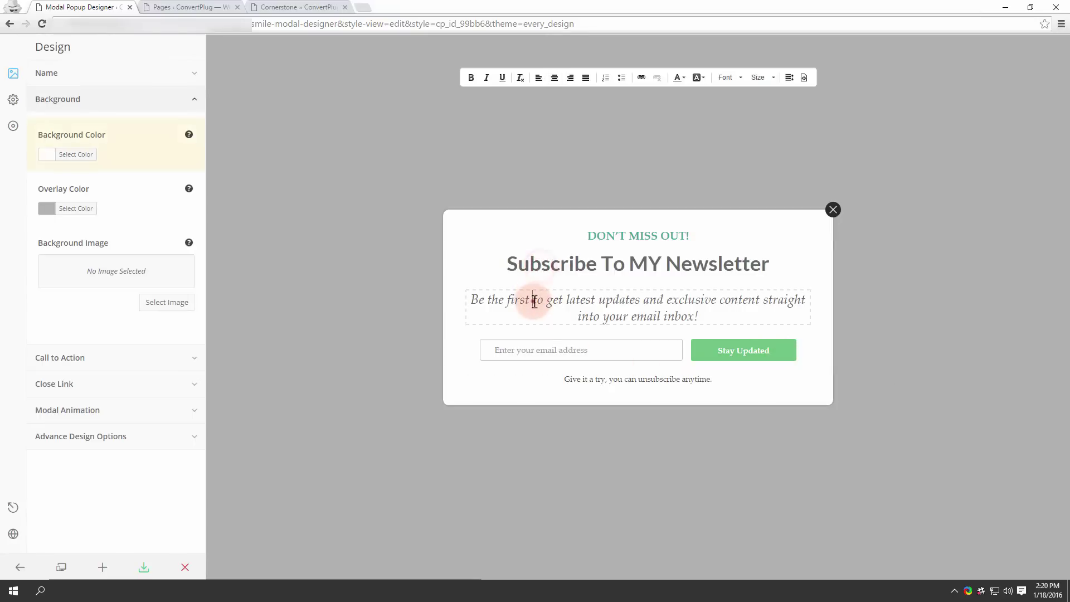
pyautogui.click(525, 373)
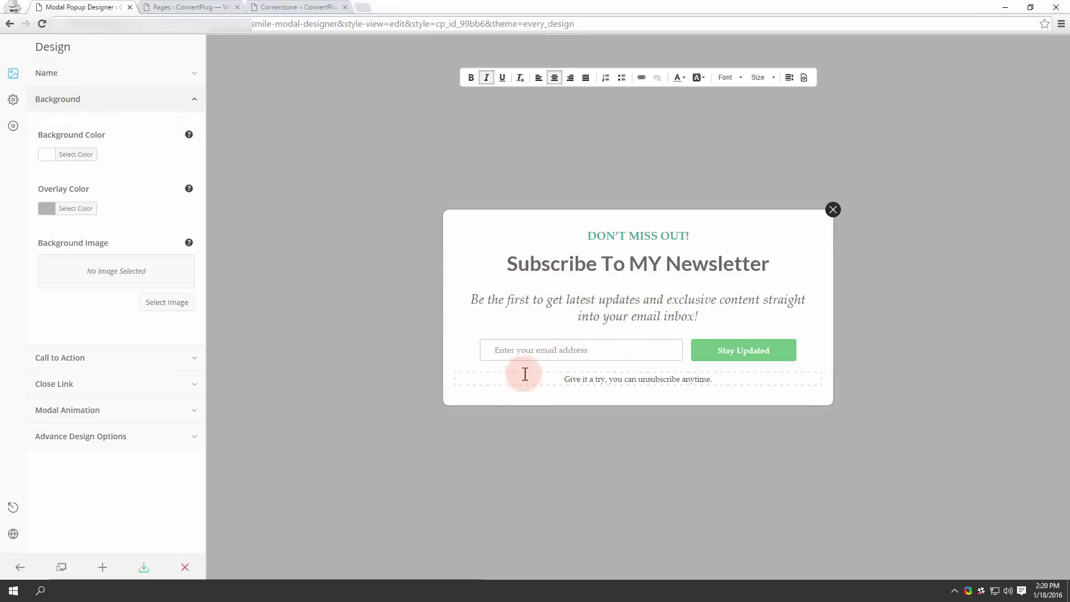
pyautogui.moveTo(588, 350); pyautogui.dragTo(552, 350)
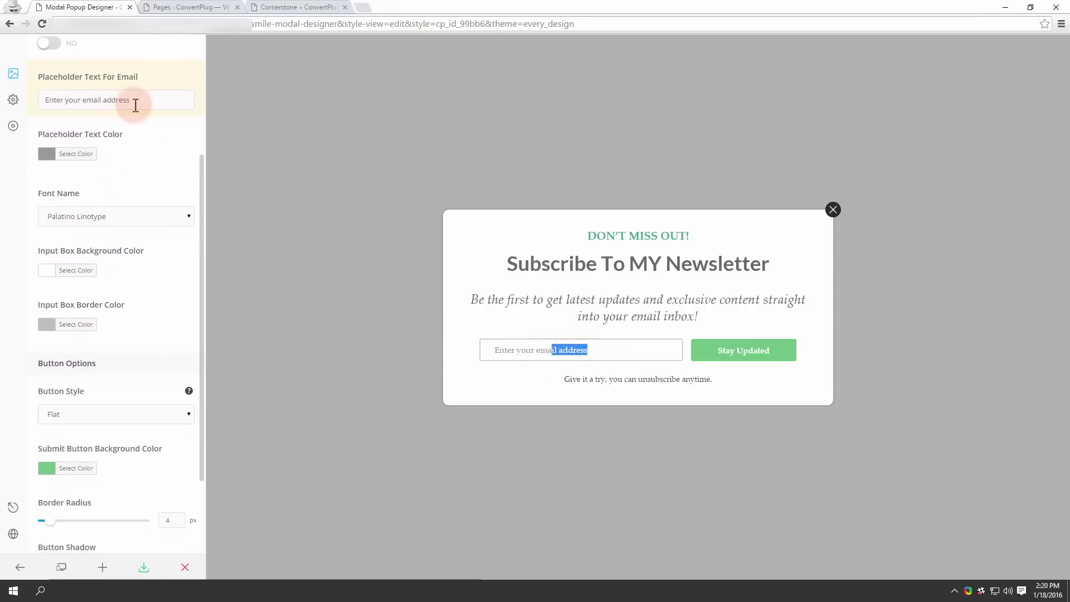
pyautogui.moveTo(140, 102); pyautogui.dragTo(35, 102)
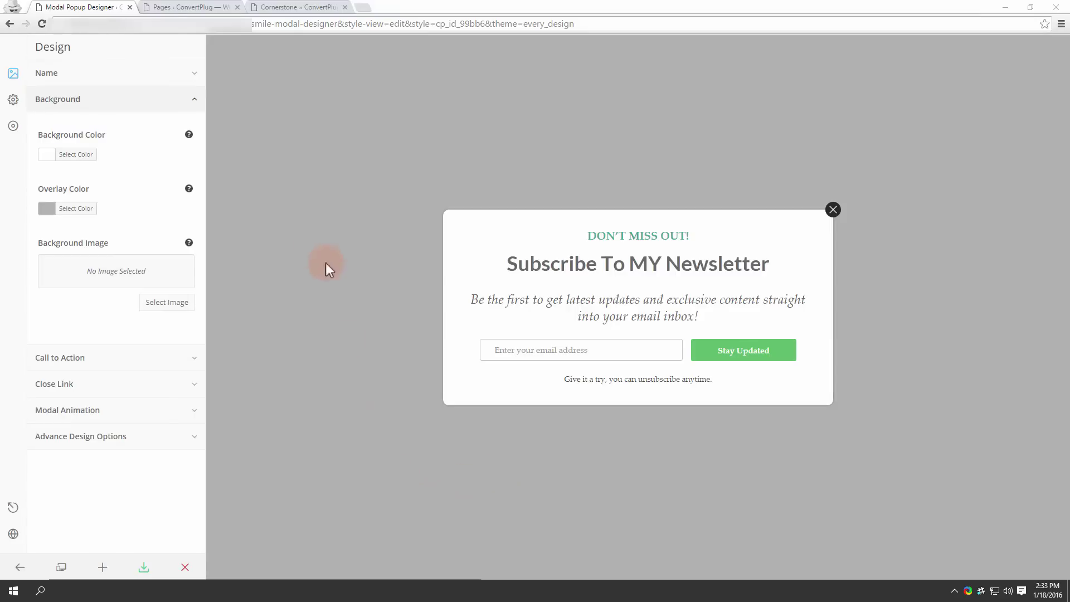
# Go to Behavior > Manual Display and select the Launch With CSS Class field.
pyautogui.click(14, 101)
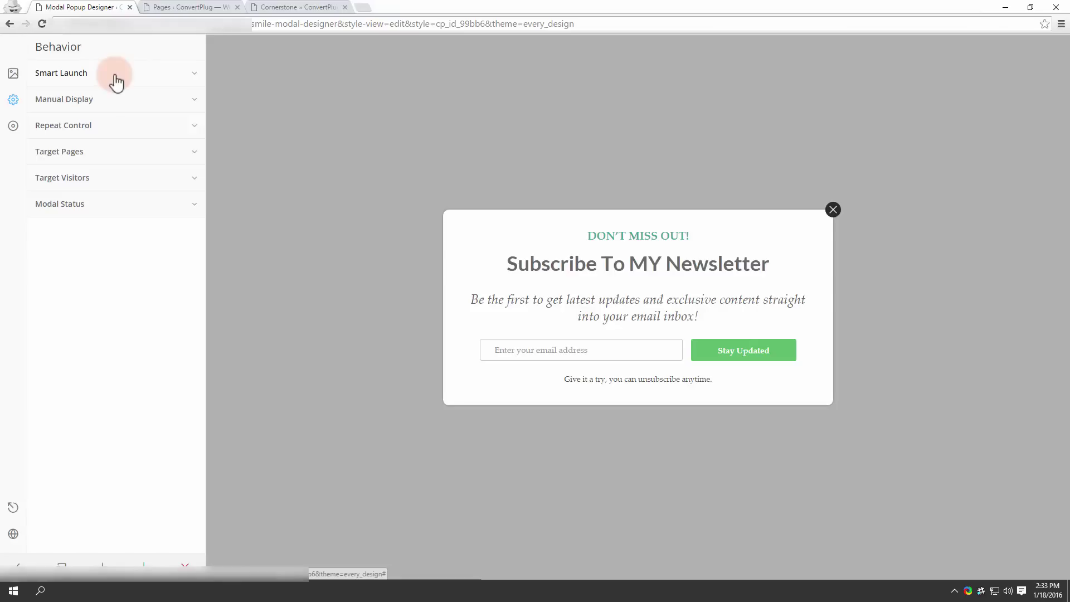
pyautogui.click(117, 104)
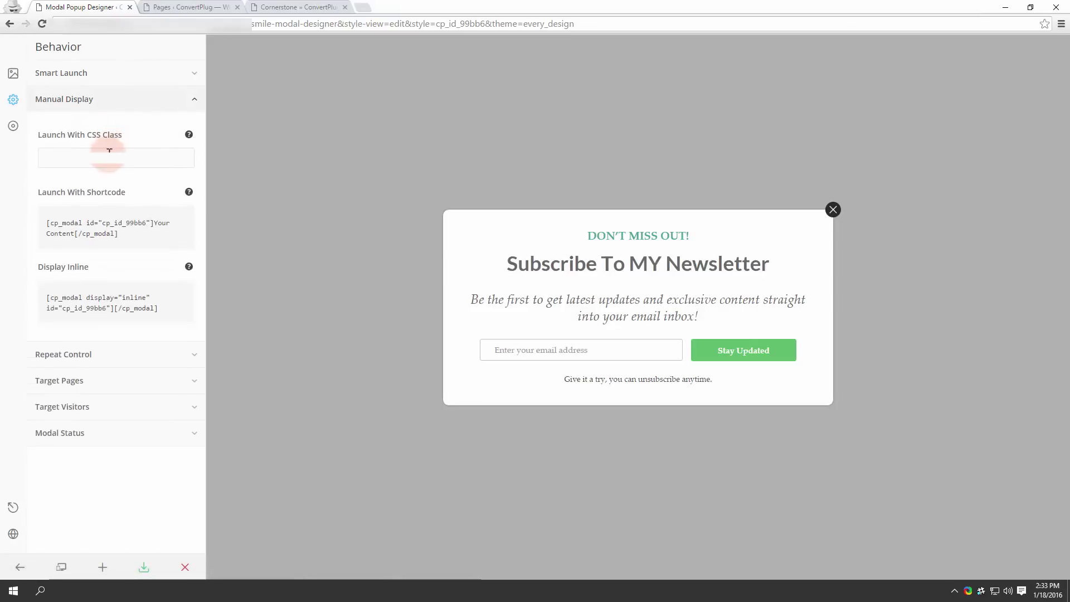
pyautogui.click(110, 157)
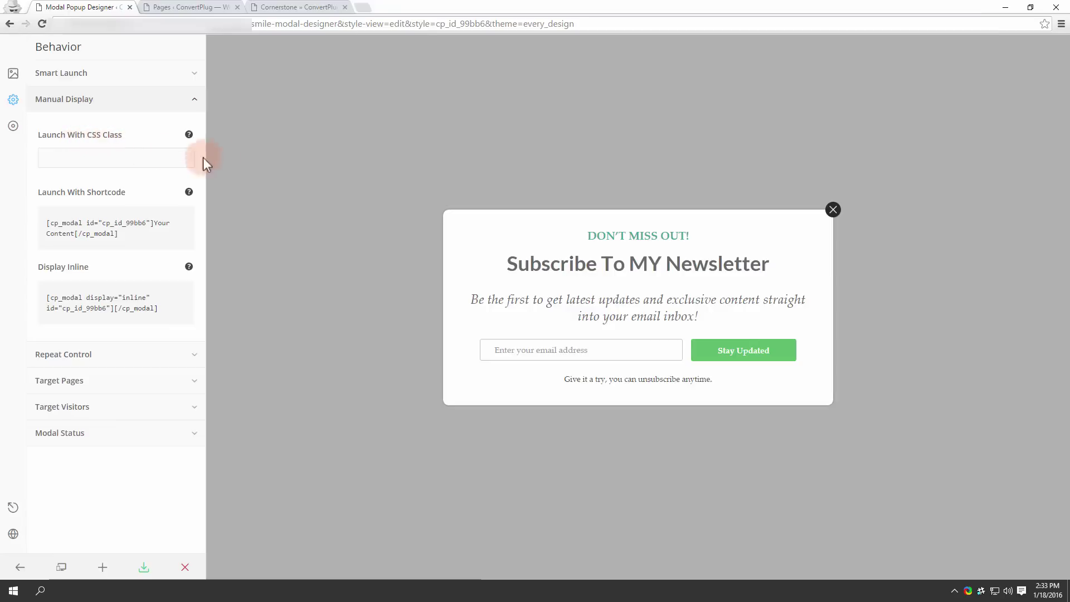
# Copy launch-modalpopup from Cornerstone, paste it as the launch CSS class, and save the modal.
pyautogui.click(292, 8)
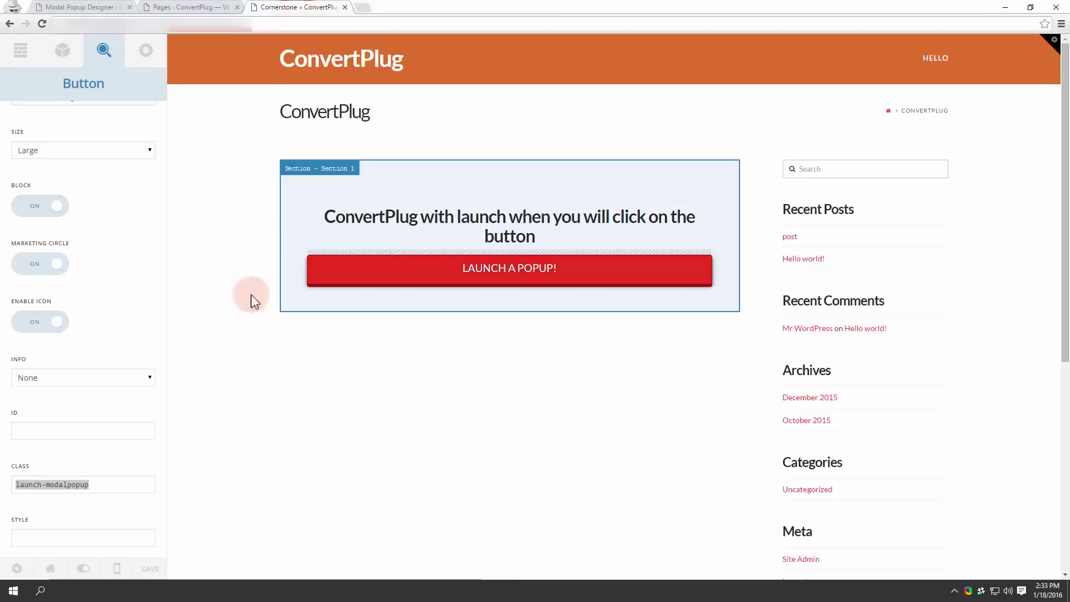
pyautogui.tripleClick(103, 484)
pyautogui.hotkey('ctrl', 'c')
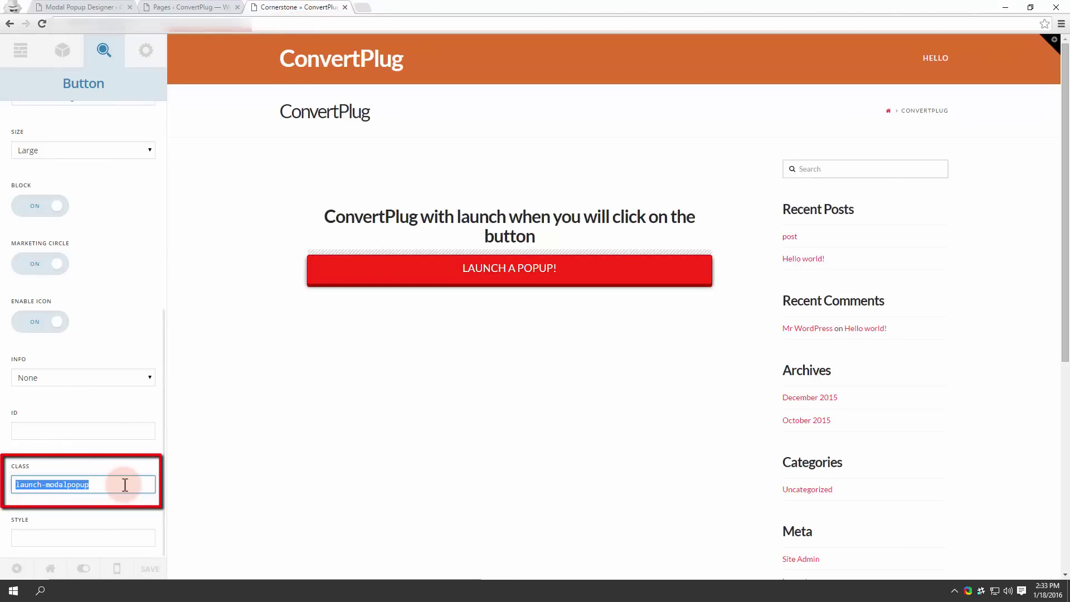
pyautogui.click(56, 7)
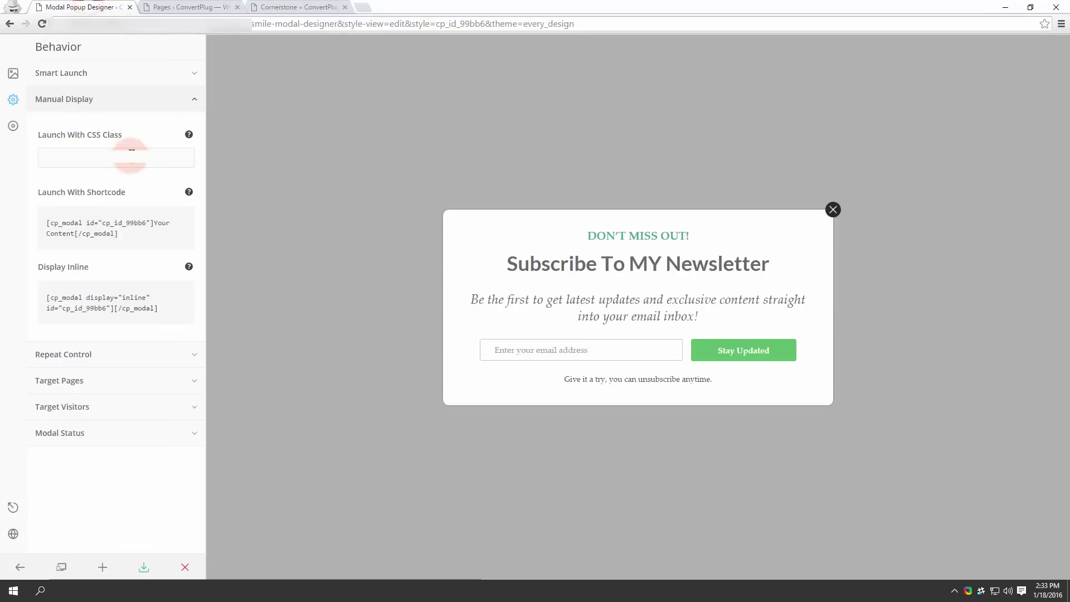
pyautogui.click(132, 157)
pyautogui.hotkey('ctrl', 'v')
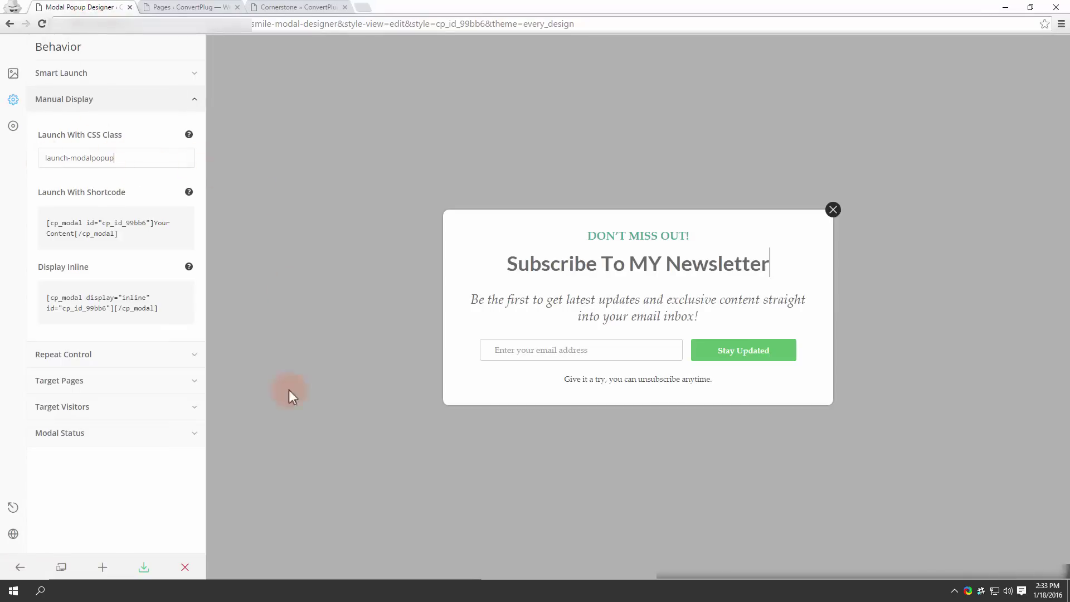
pyautogui.click(143, 567)
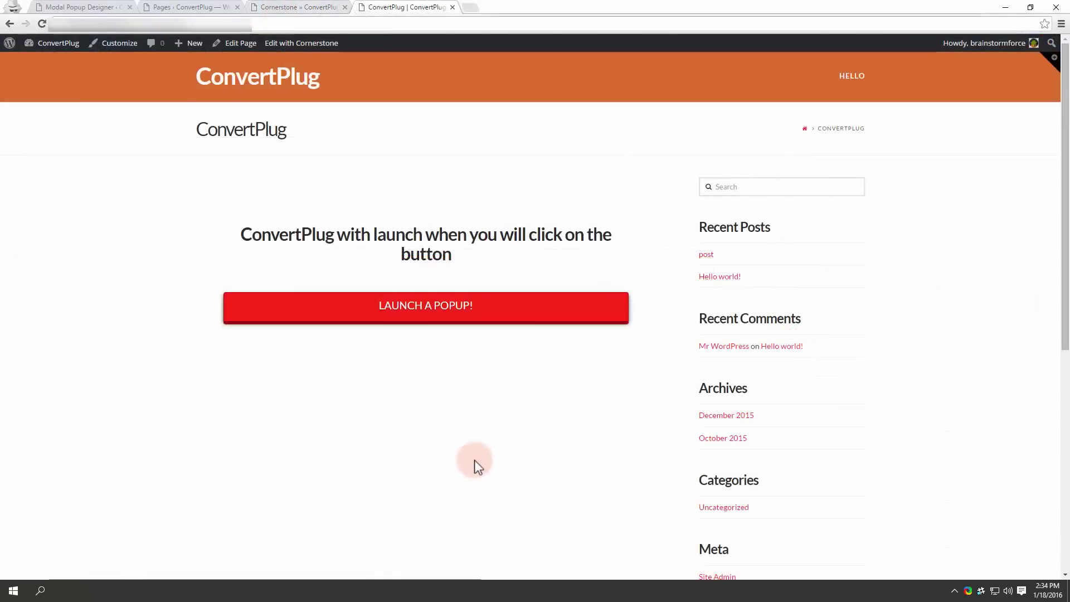
# Click LAUNCH A POPUP! on the live page to open the green newsletter modal.
pyautogui.click(311, 320)
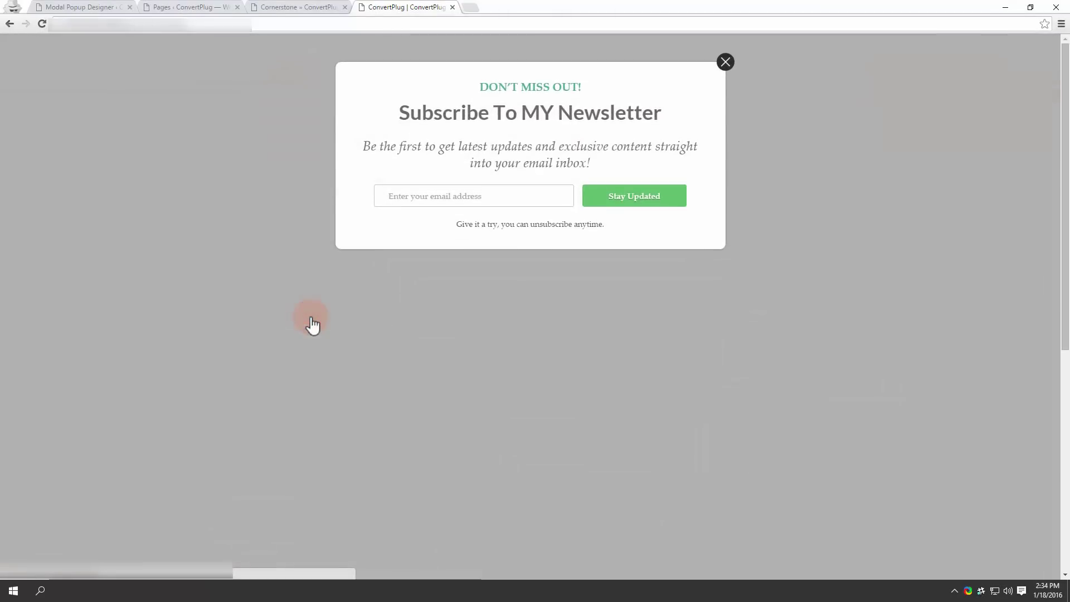